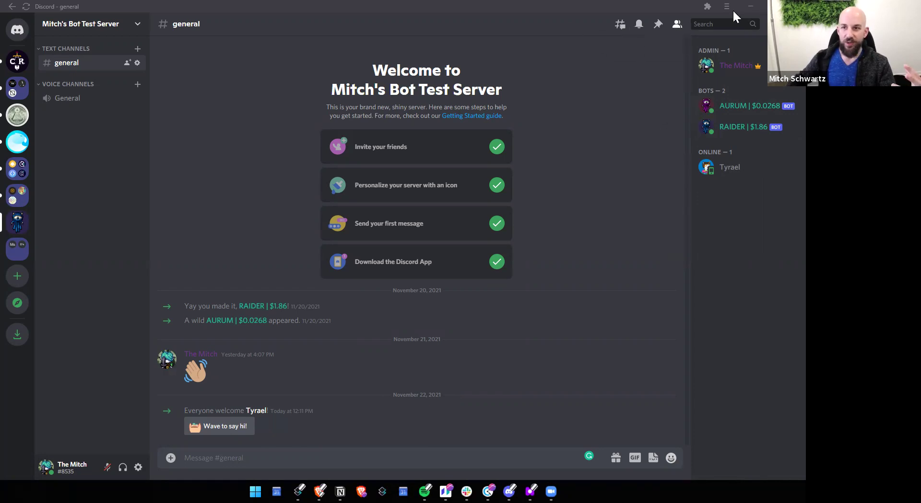
- Minimize Discord and save the Nomics-to-Discord nickname scenario in the editor
click(751, 8)
click(752, 7)
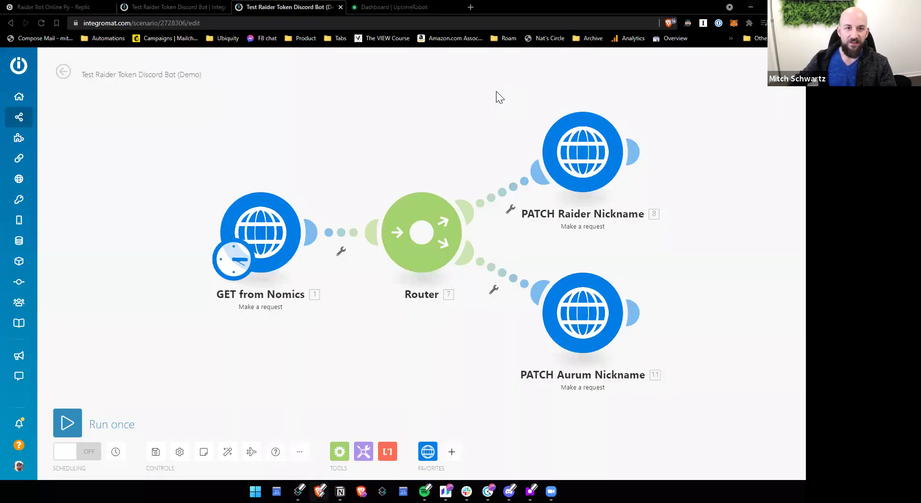
click(156, 450)
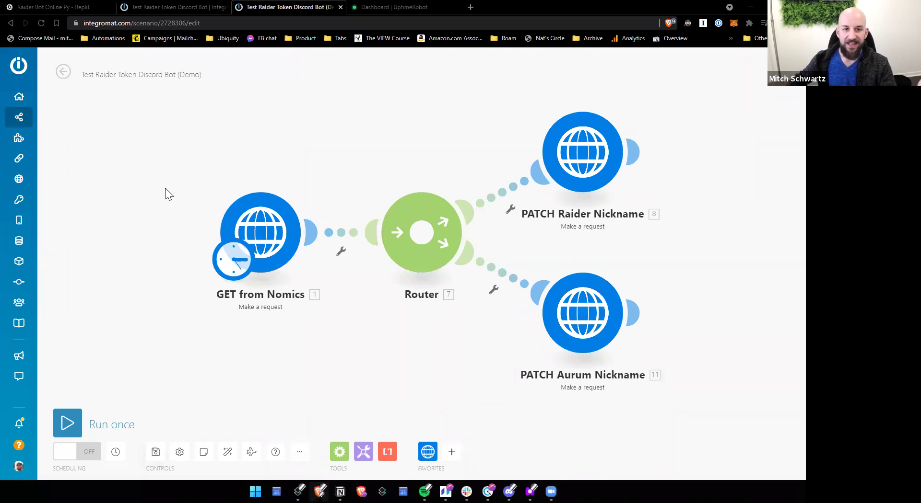
- Turn off advanced settings in the GET from Nomics request, then bring up the Raider Aurum Nomics page
click(270, 226)
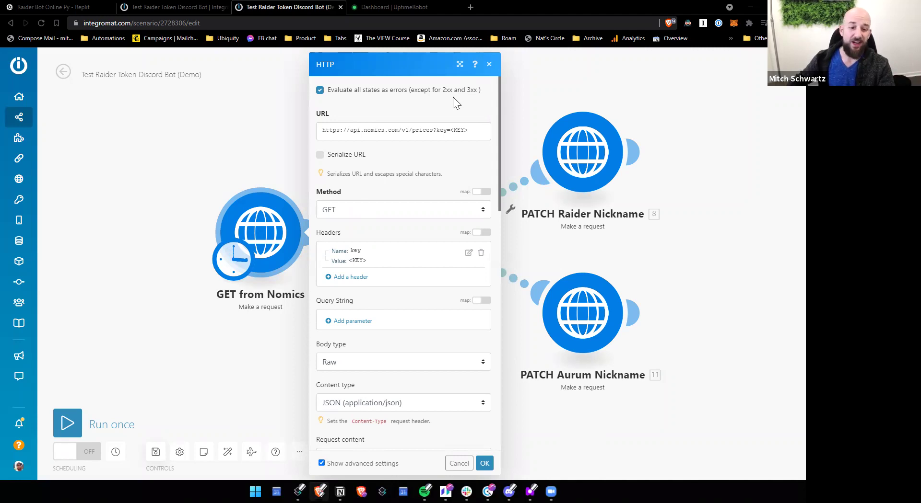
scroll(495, 107, down, 4)
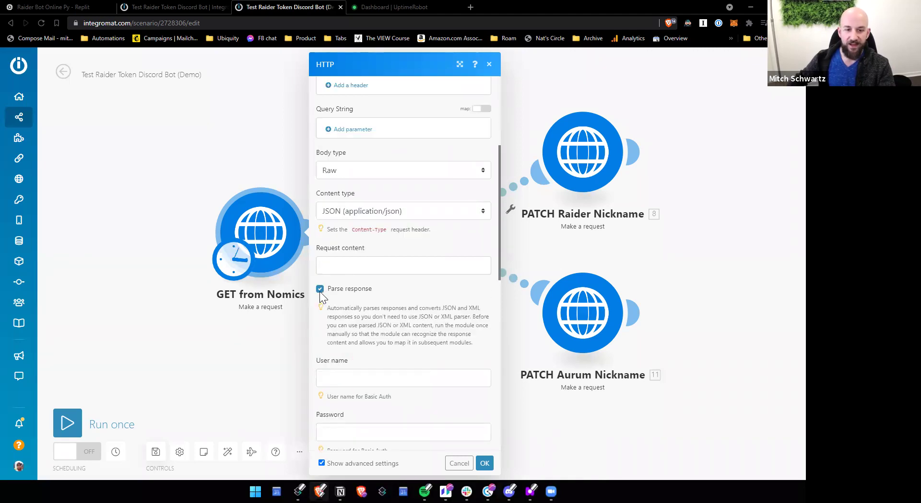
click(321, 463)
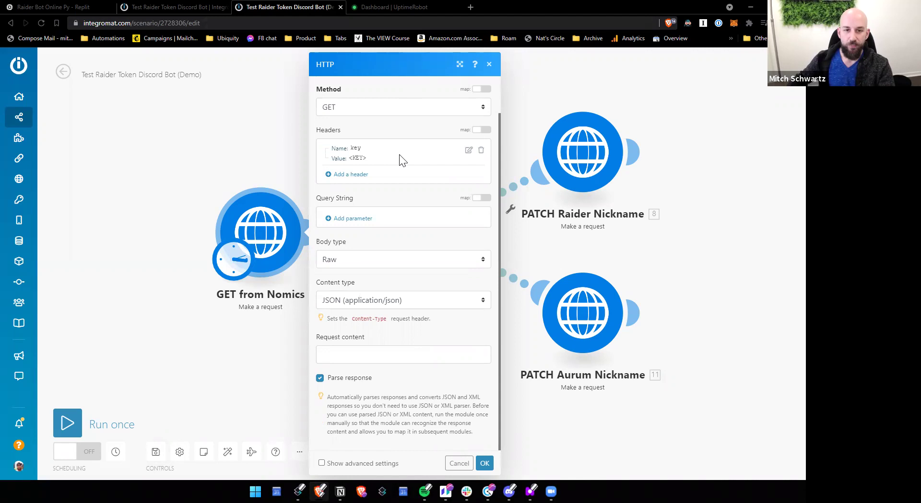
scroll(397, 92, up, 2)
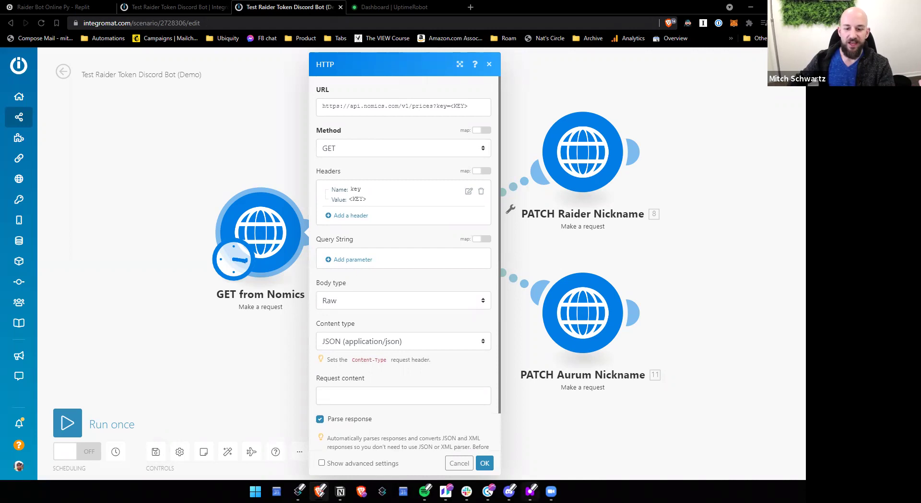
mouse_move(529, 491)
click(527, 434)
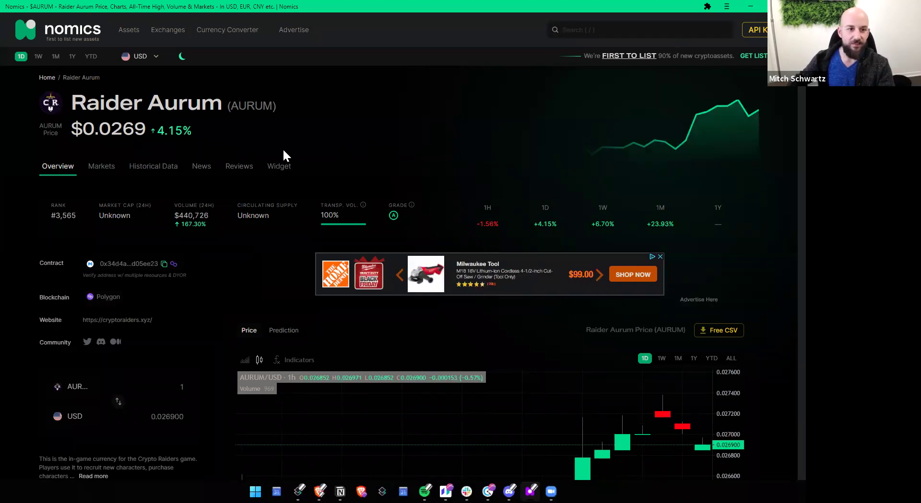
- Show the Raider Aurum price in BNB, visit the Nomics API key page, then minimize Nomics
click(146, 59)
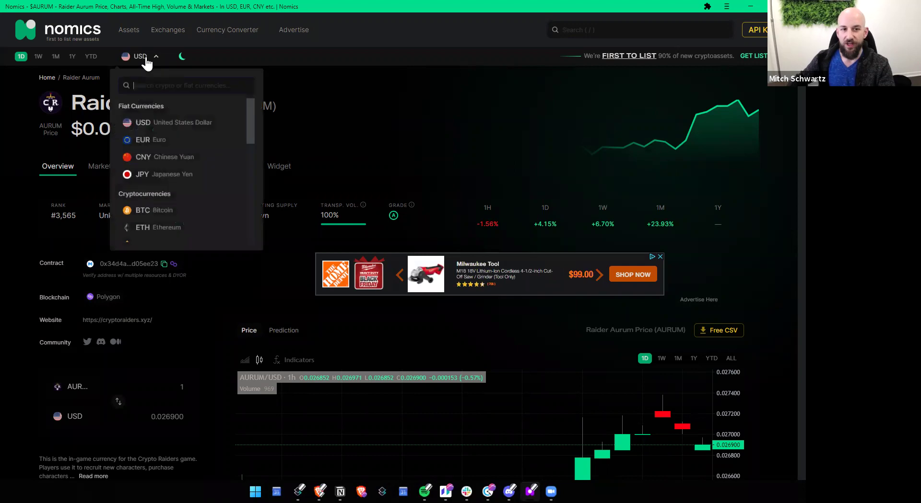
scroll(169, 213, down, 2)
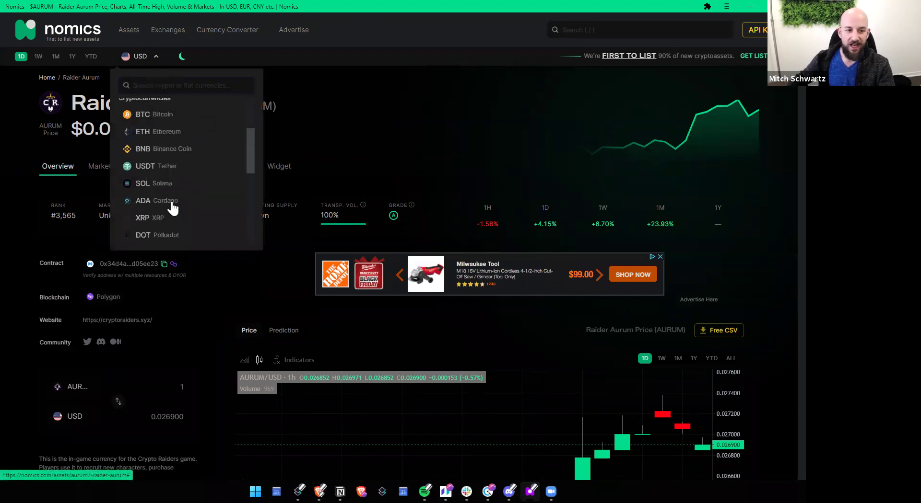
click(176, 150)
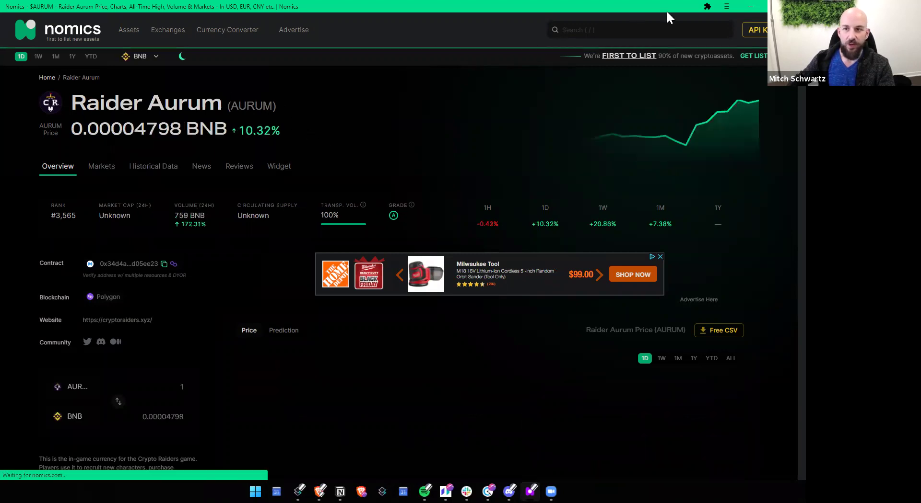
click(756, 30)
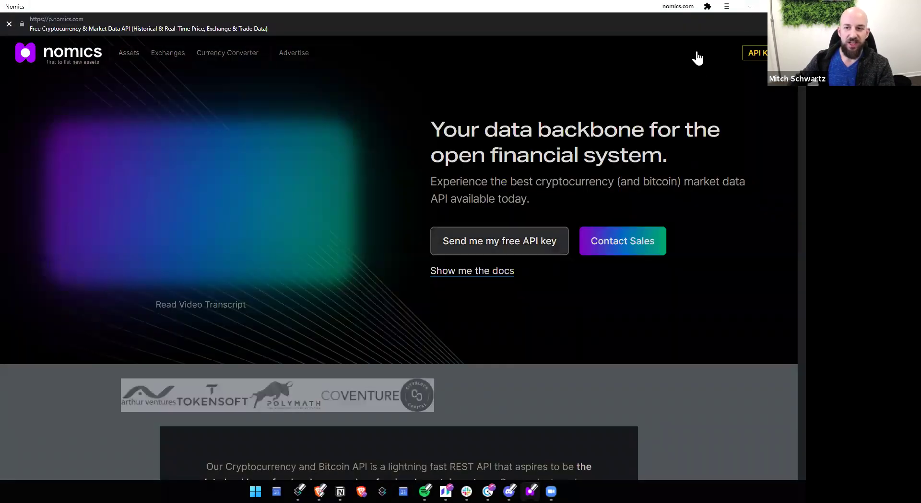
click(750, 6)
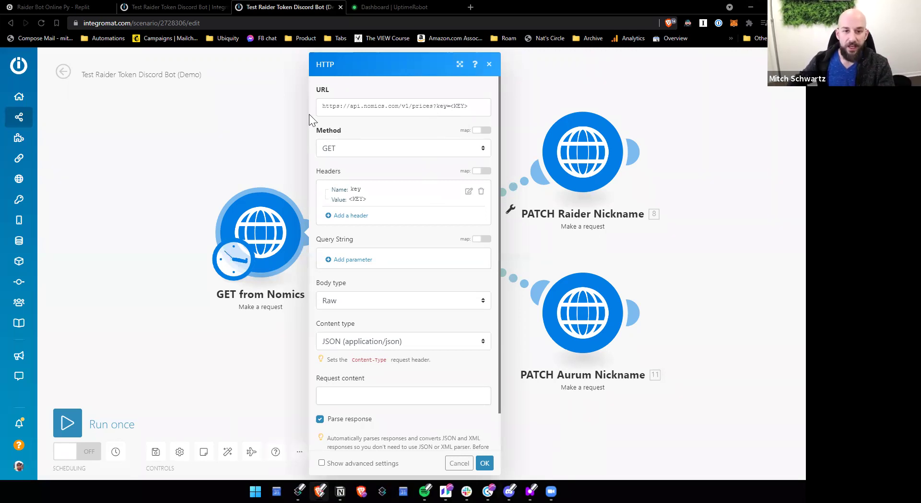
- Highlight the <KEY> placeholder in the Nomics URL, then open the Test Raider Token Discord Bot scenario
click(423, 107)
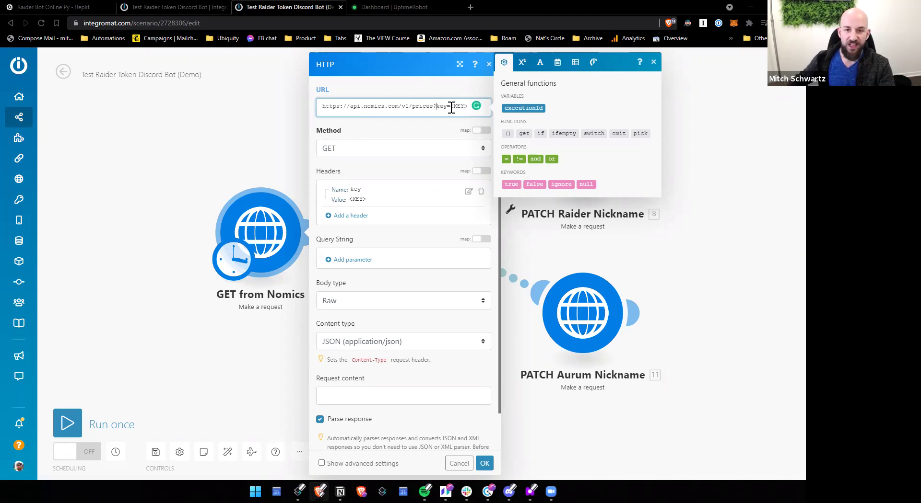
drag(468, 106, 450, 106)
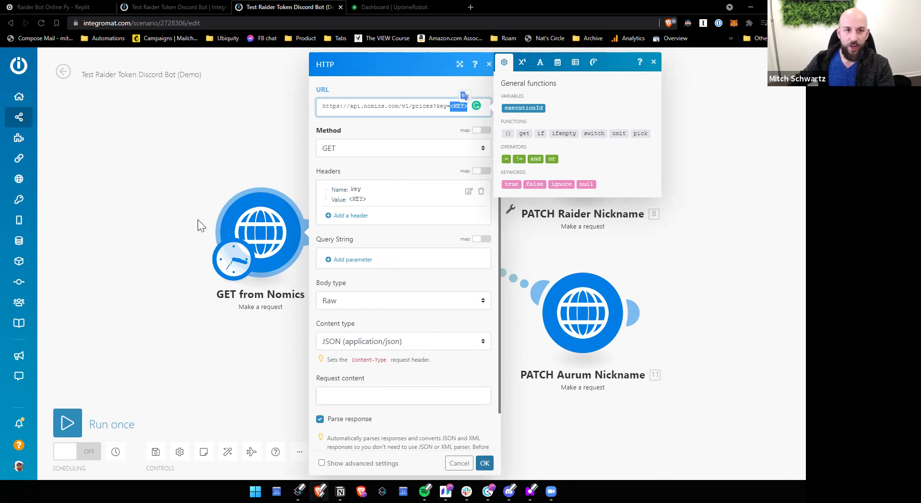
click(192, 6)
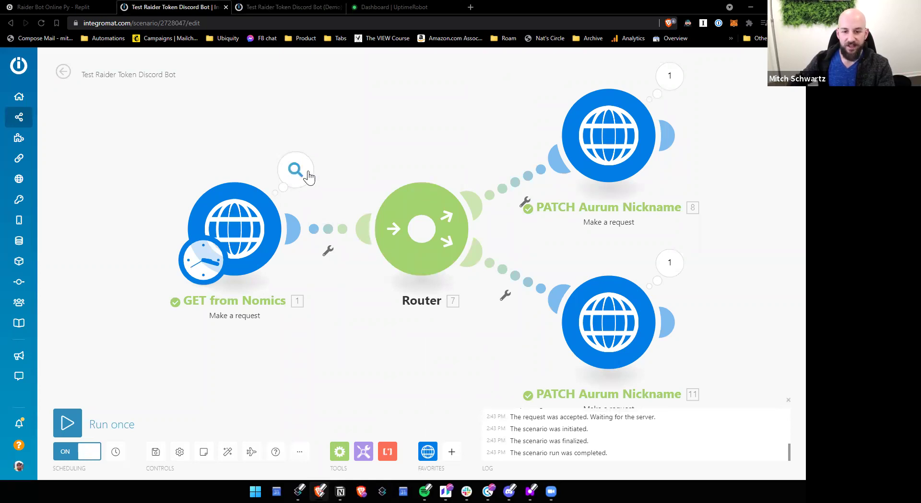
- Inspect the Nomics run output by expanding Data items 1 and 2, then return to the Demo scenario
click(307, 174)
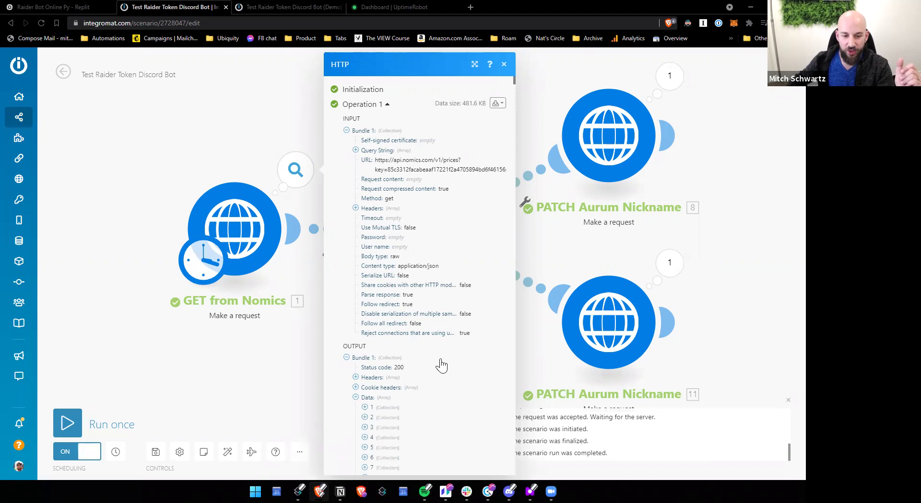
scroll(412, 327, down, 4)
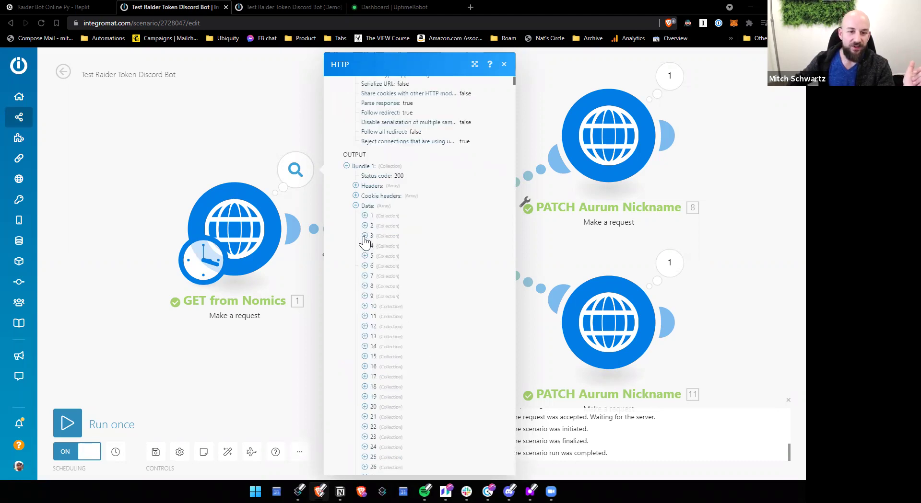
click(372, 216)
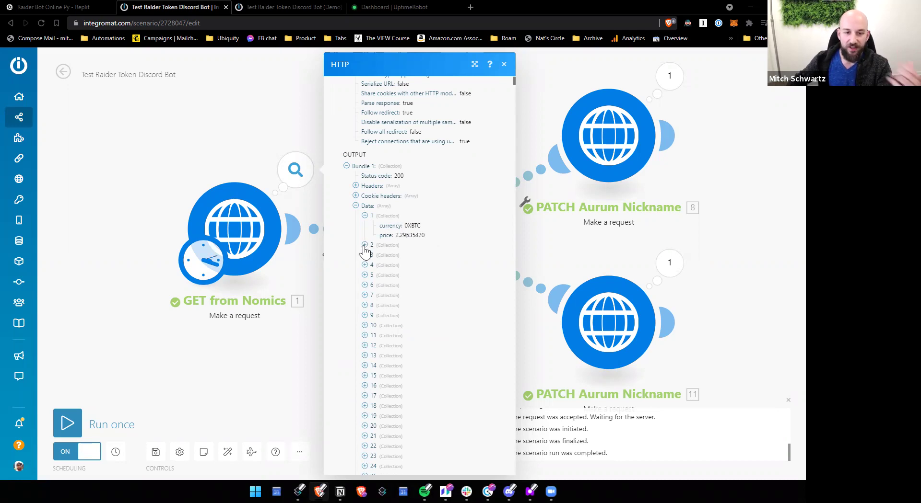
click(364, 246)
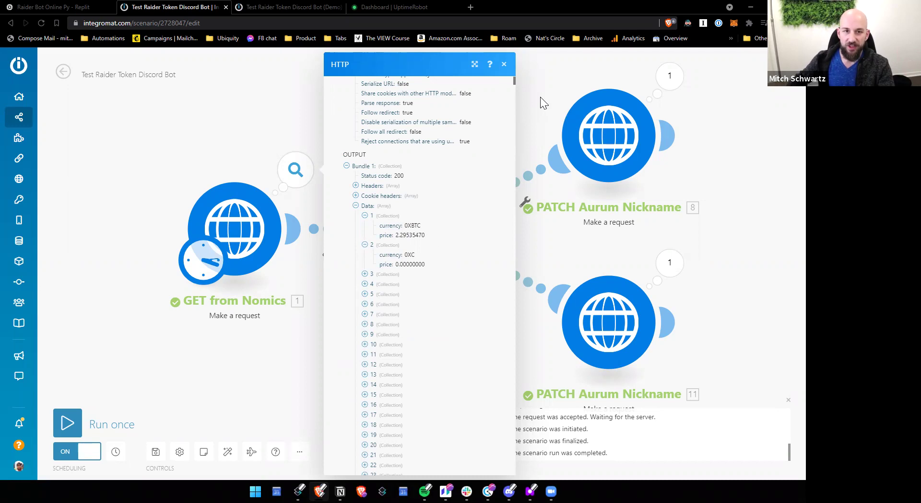
click(242, 8)
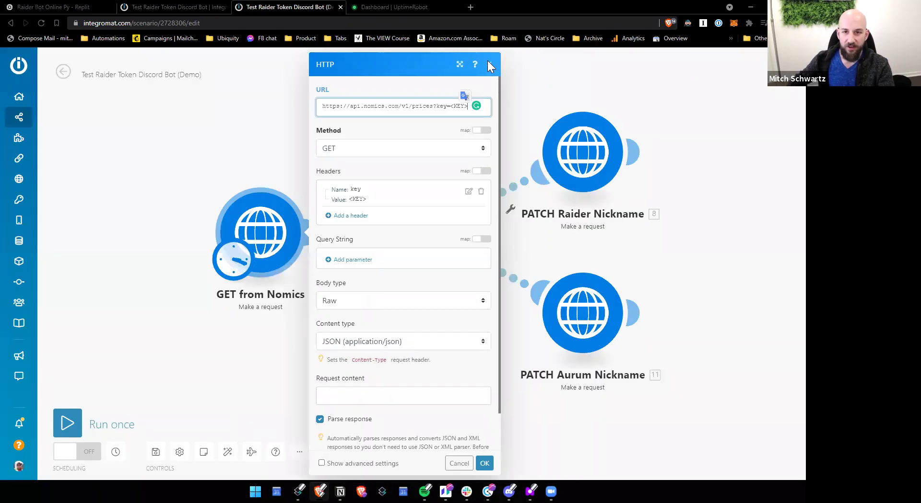
- Close the GET from Nomics settings and open the PATCH Raider Nickname request
click(488, 66)
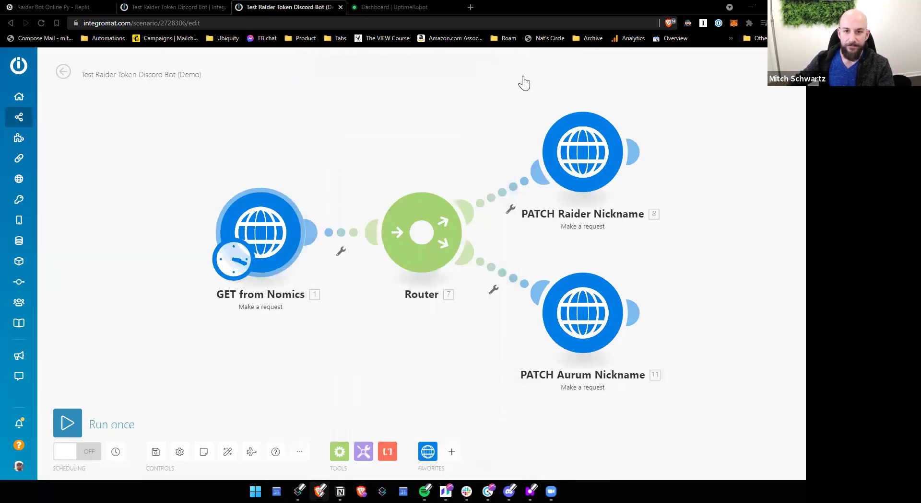
click(586, 175)
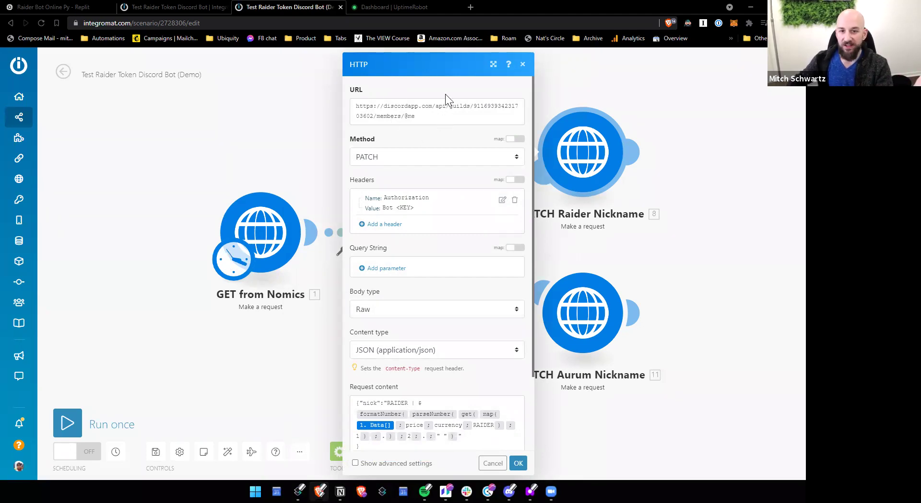
double_click(480, 106)
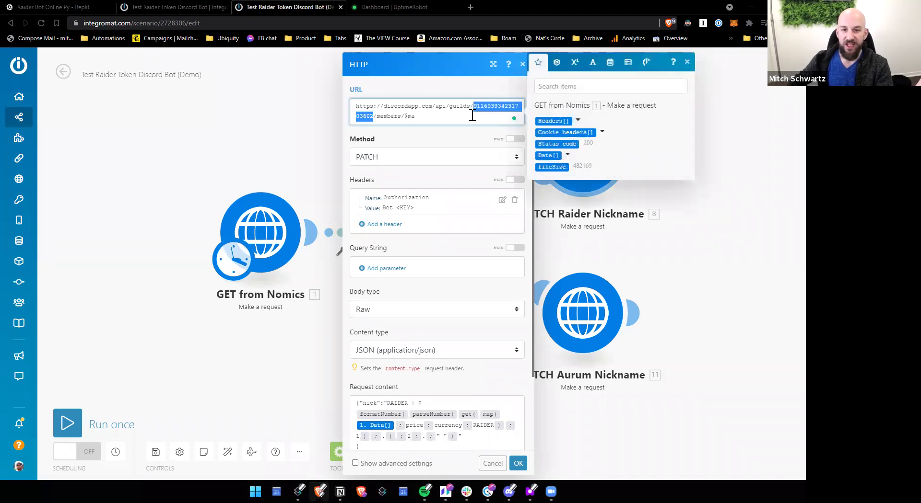
click(472, 115)
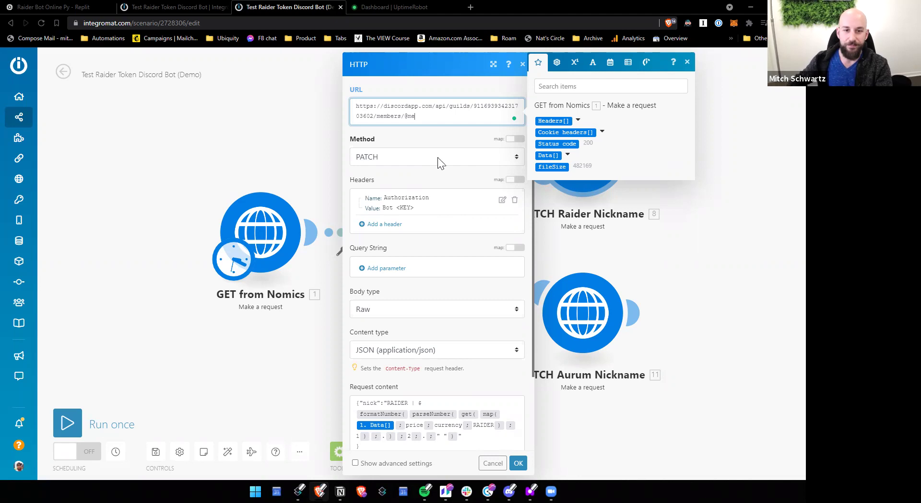
double_click(408, 116)
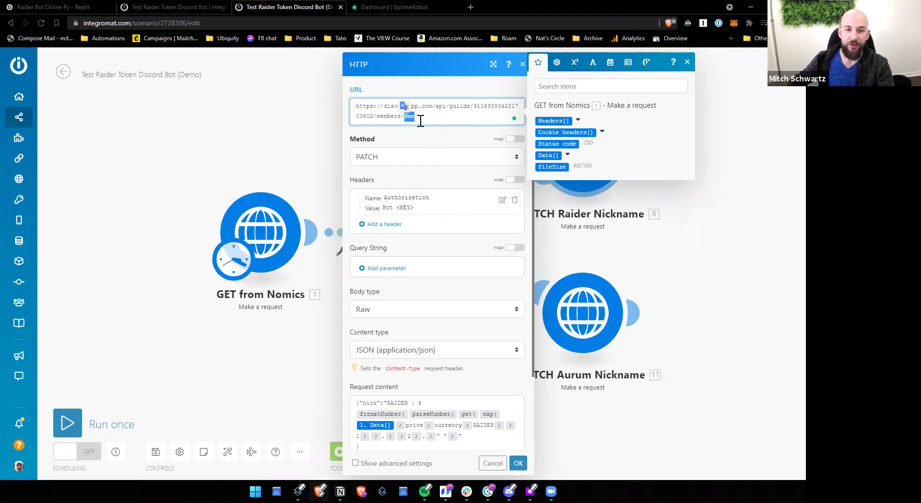
click(427, 121)
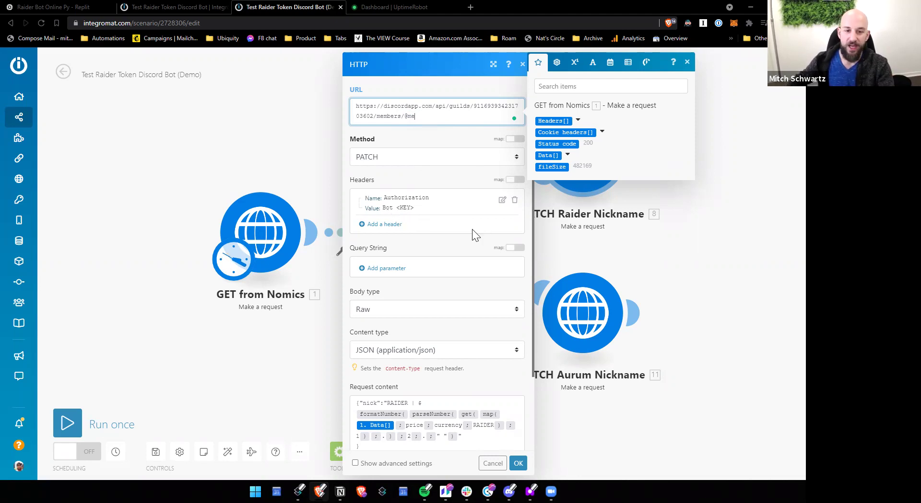
scroll(457, 234, down, 2)
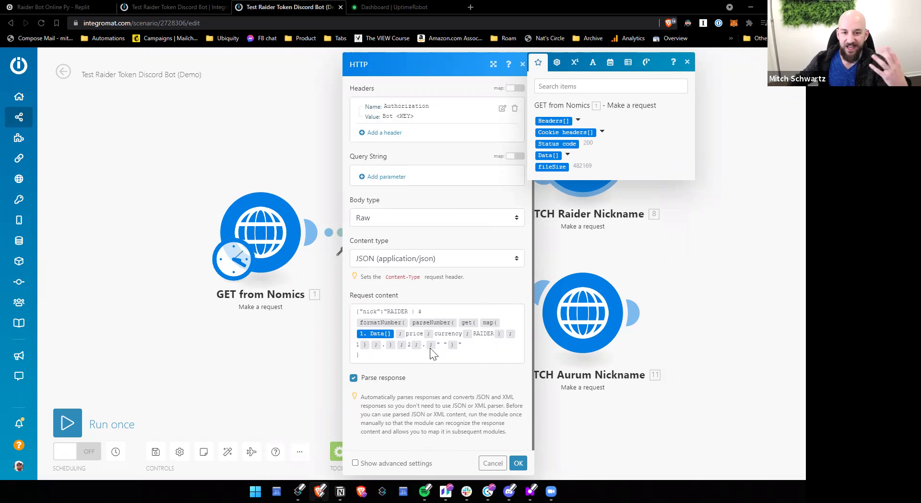
click(409, 464)
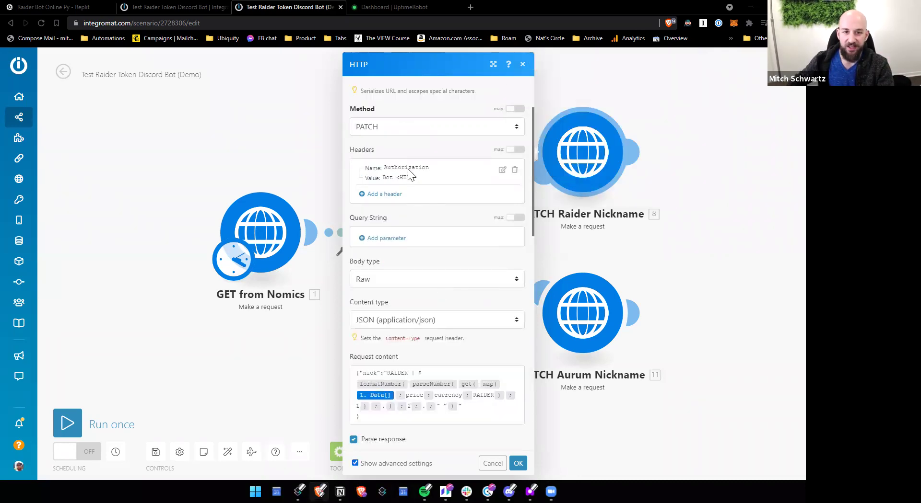
scroll(418, 109, up, 2)
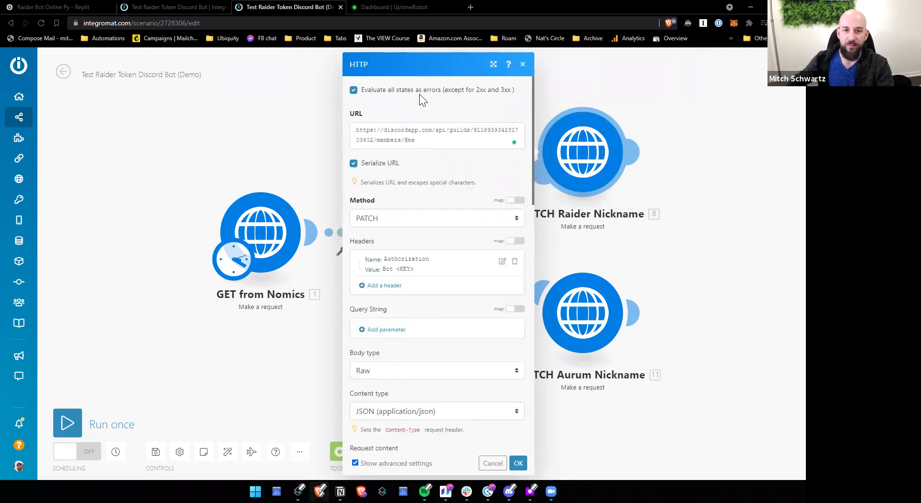
scroll(438, 282, down, 2)
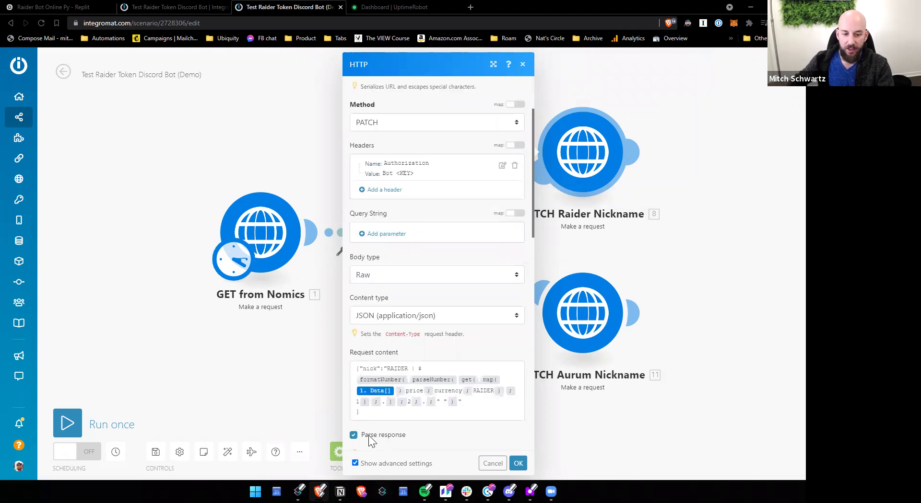
click(372, 369)
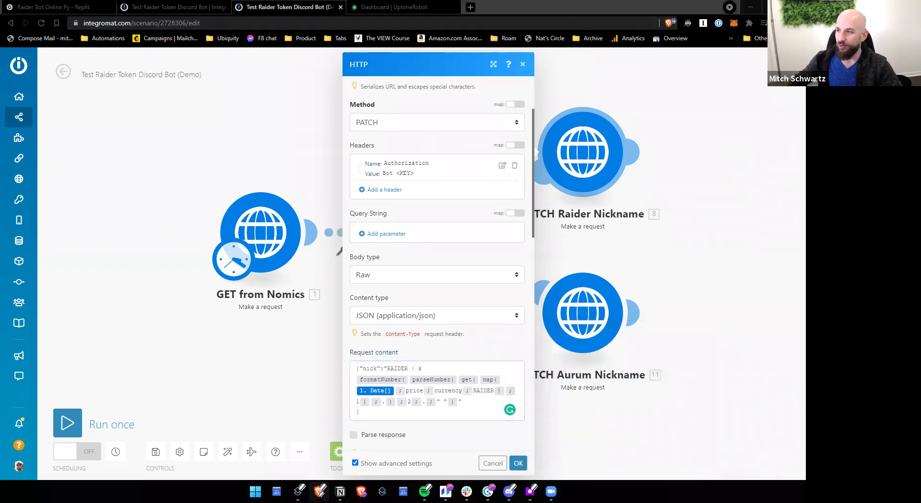
key(alt+Tab)
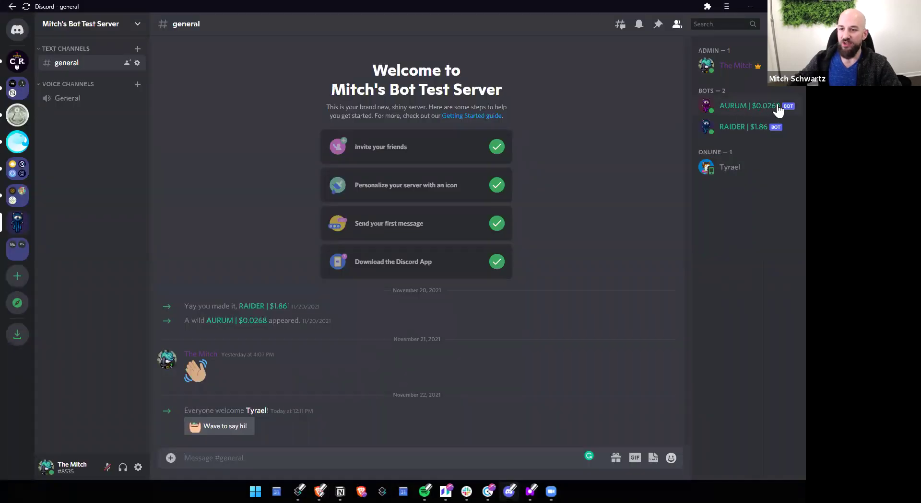
key(alt+Tab)
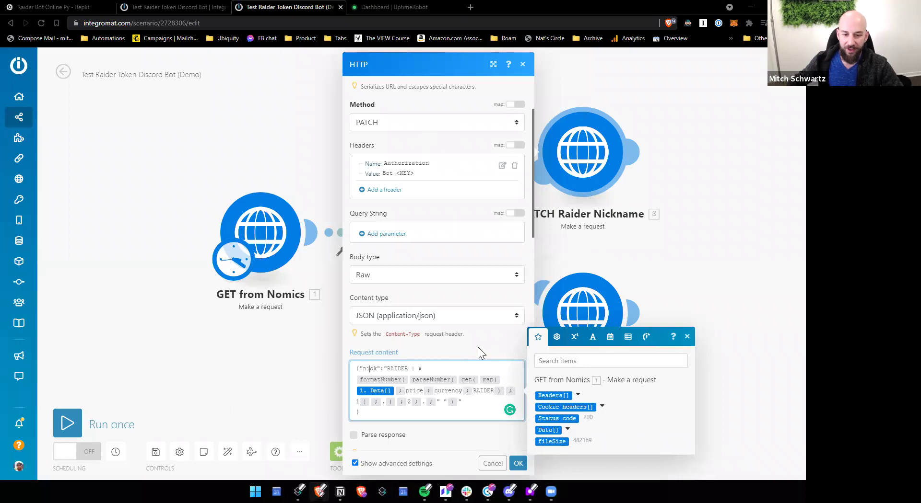
- Break the nick formula so get(, map( and the separator arguments each sit on separate lines
click(483, 345)
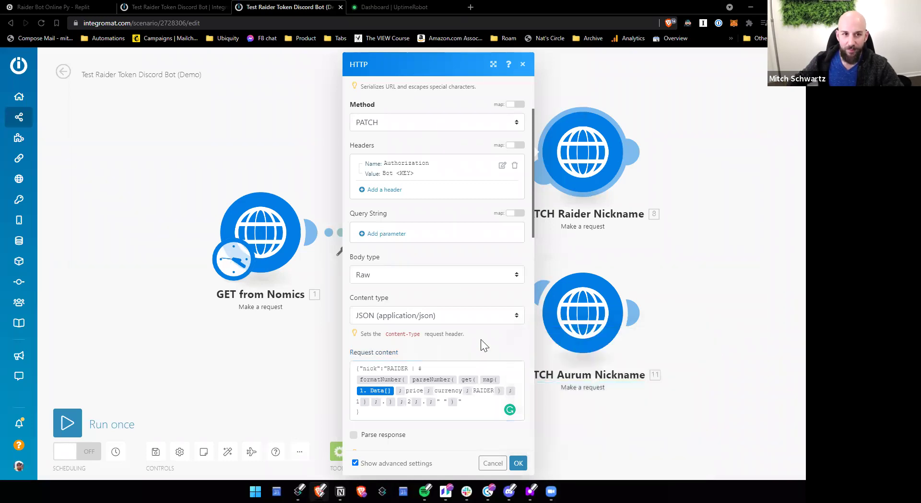
scroll(477, 339, down, 2)
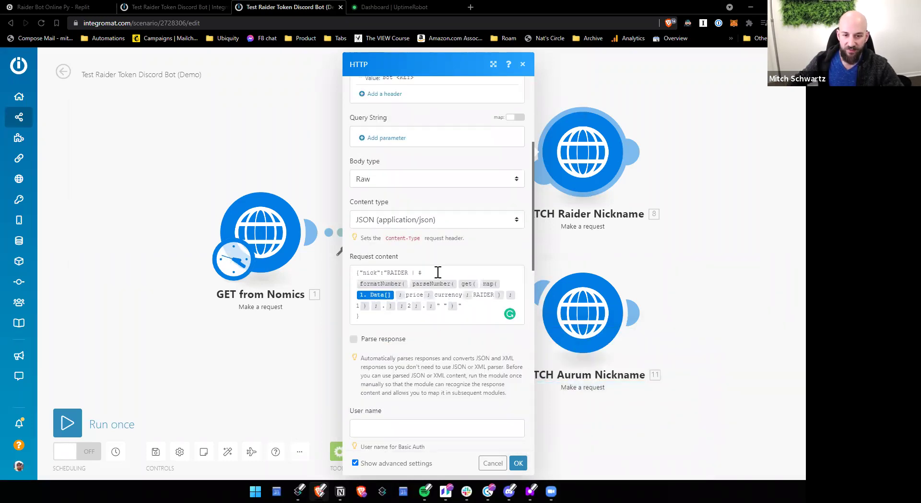
click(435, 273)
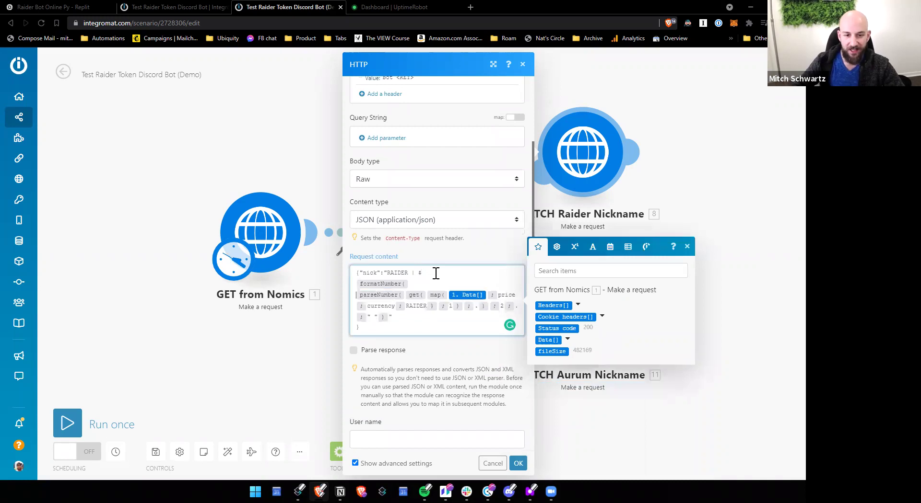
key(Right)
key(Right)
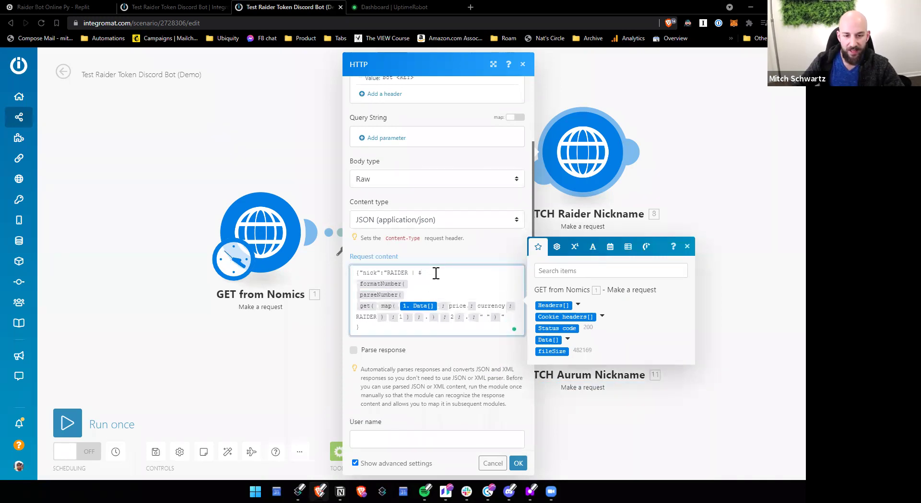
key(Return)
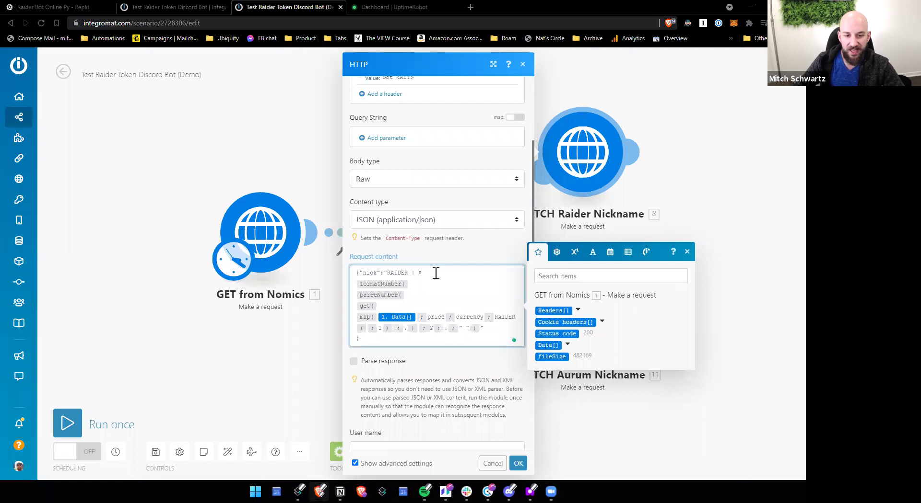
key(Return)
key(Return)
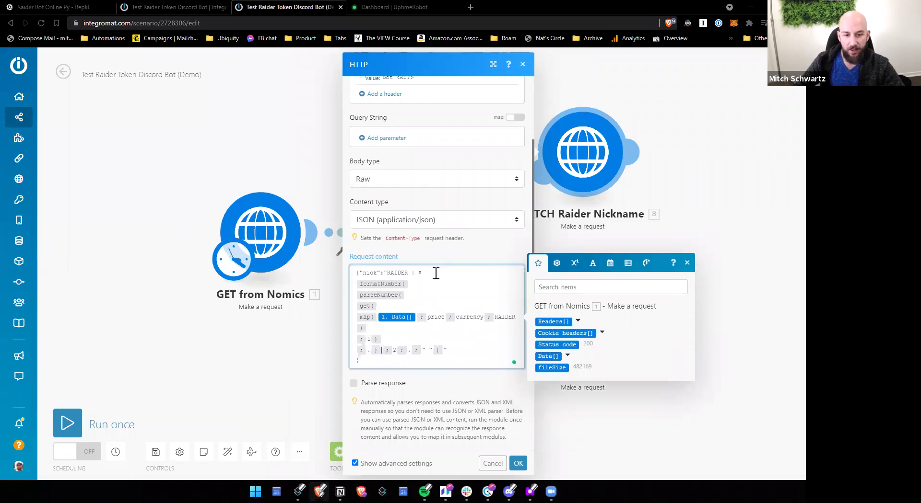
key(Return)
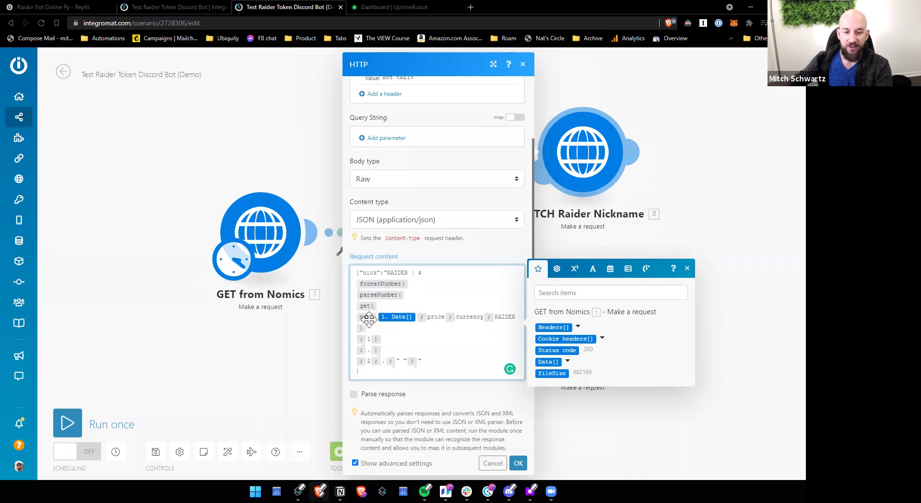
mouse_move(367, 318)
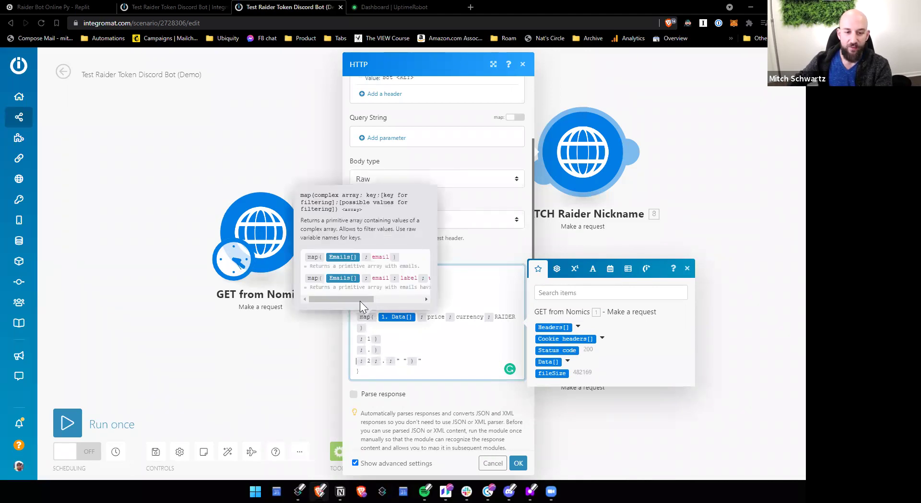
drag(359, 301, 380, 299)
right_click(379, 302)
click(405, 308)
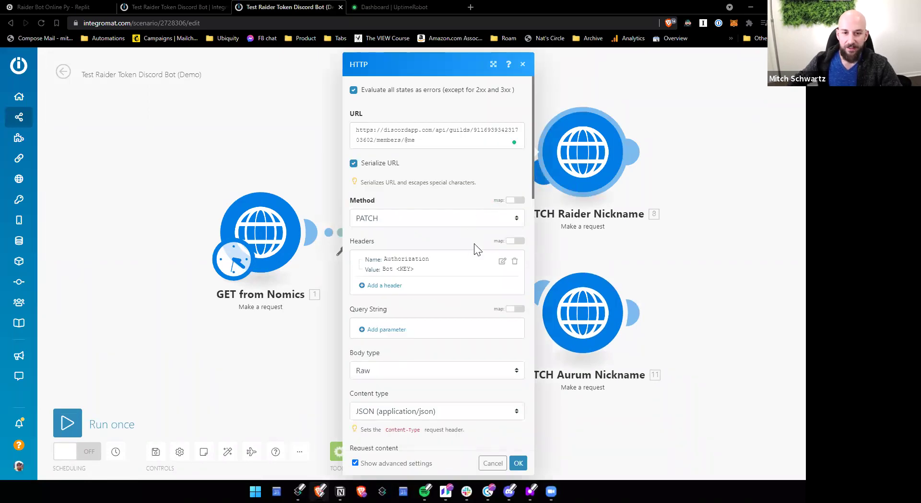
- Enter 2 as the decimal places argument of formatNumber in the Raider nick formula
scroll(474, 243, down, 6)
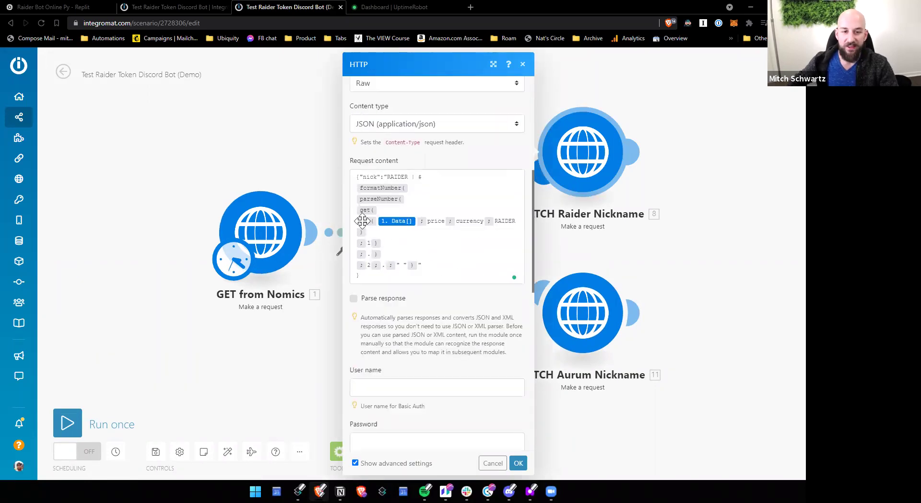
mouse_move(365, 210)
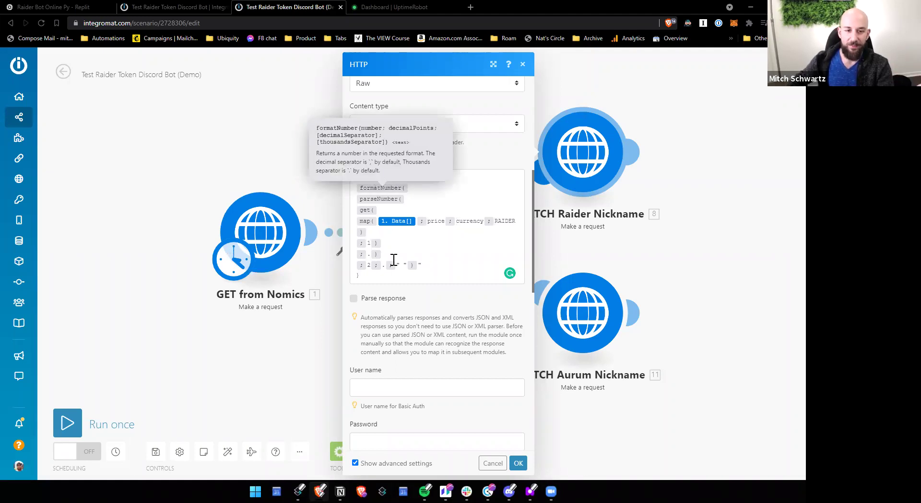
click(369, 265)
text(2)
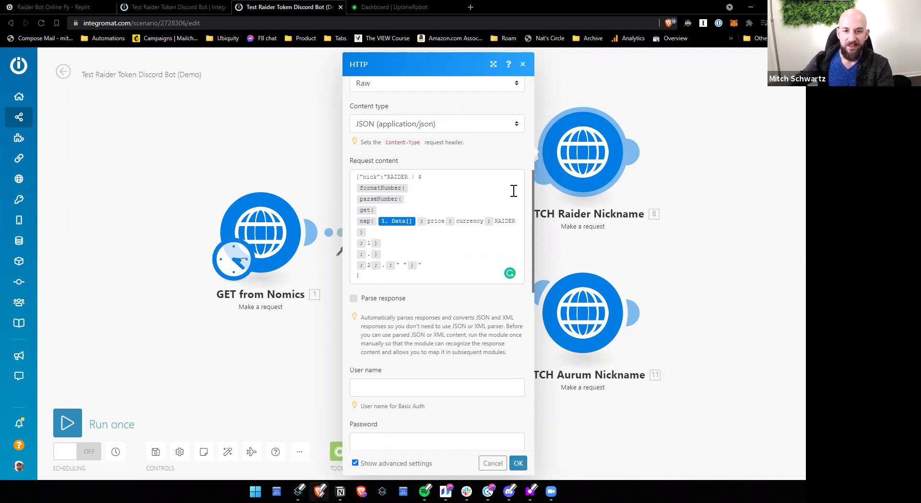
scroll(503, 161, up, 6)
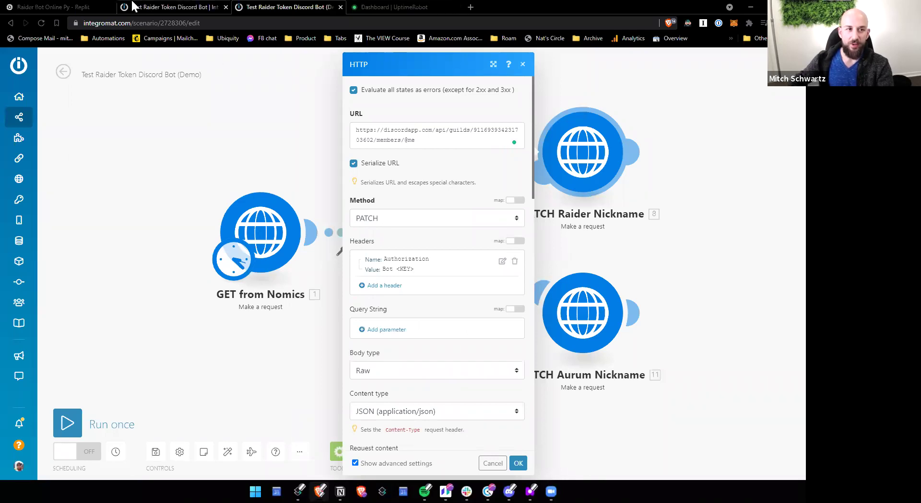
- Apply the Raider request changes, run the live bot scenario once, and check Discord shows AURUM at $0.0269
click(278, 116)
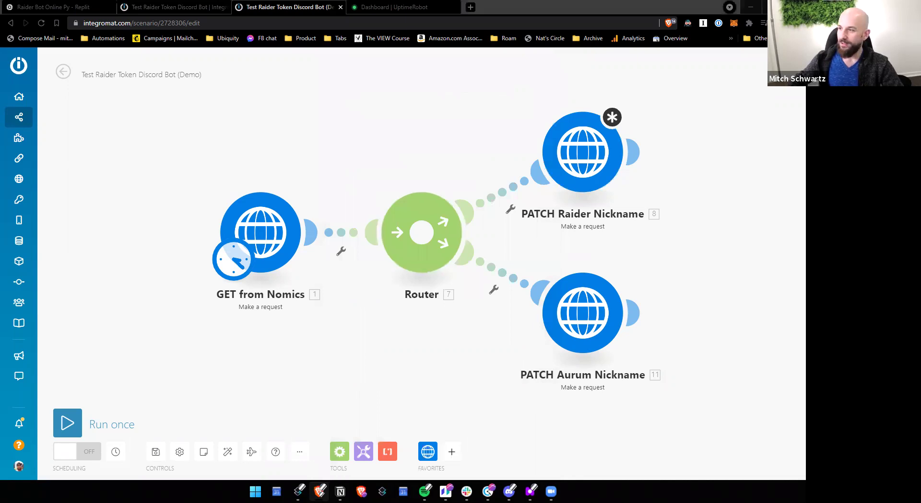
key(alt+Tab)
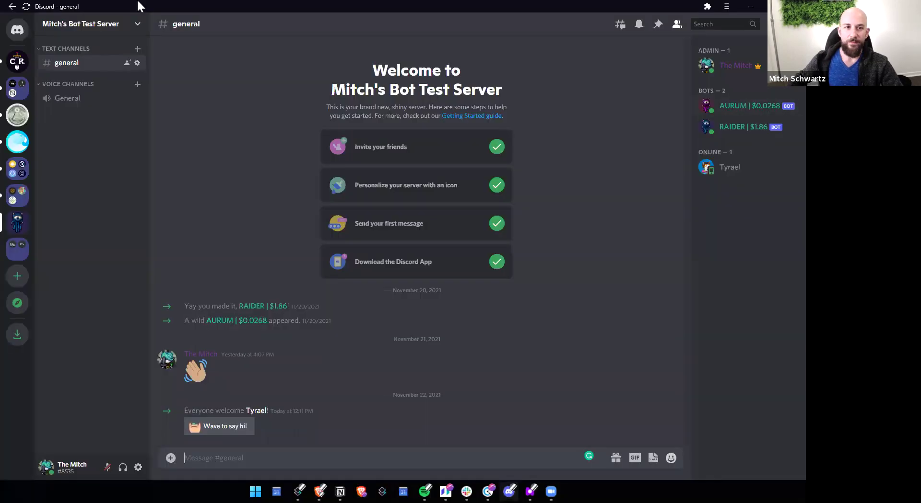
key(alt+Tab)
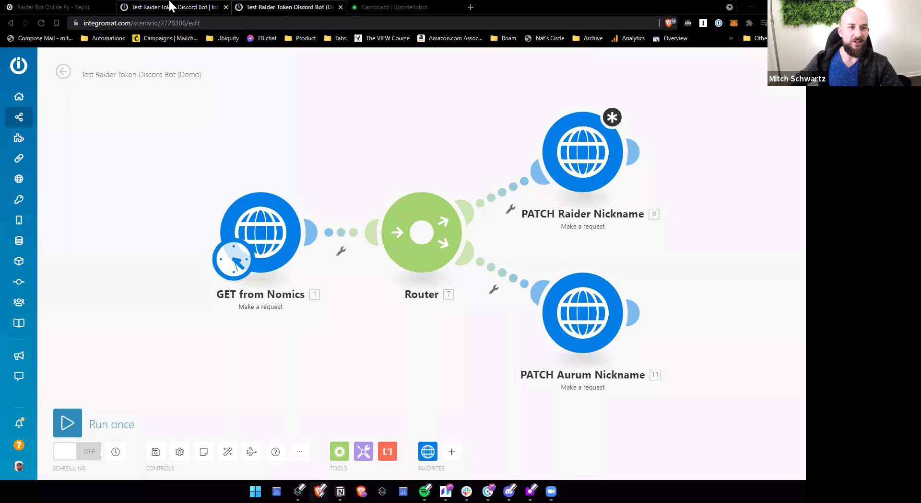
click(170, 6)
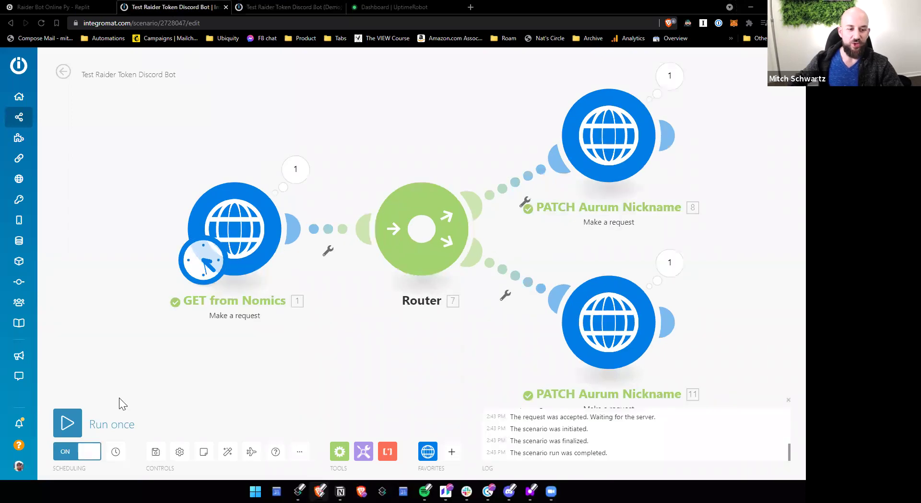
click(66, 423)
key(alt+Tab)
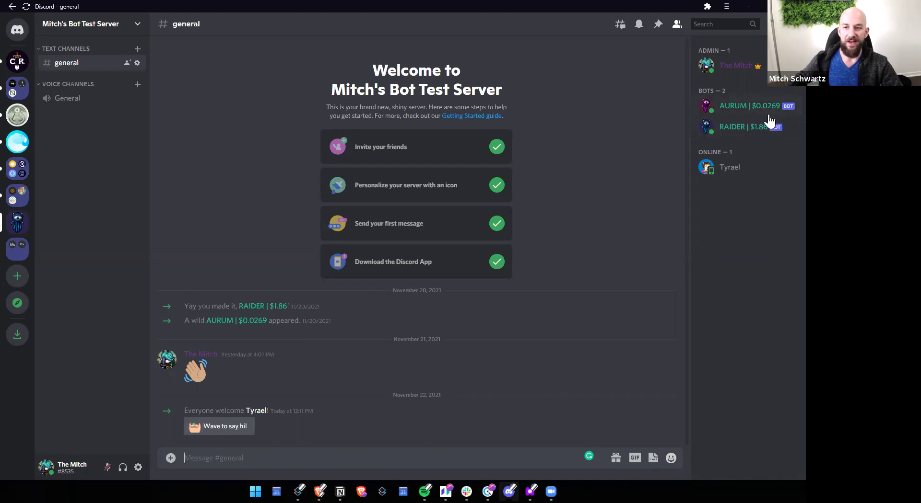
key(alt+Tab)
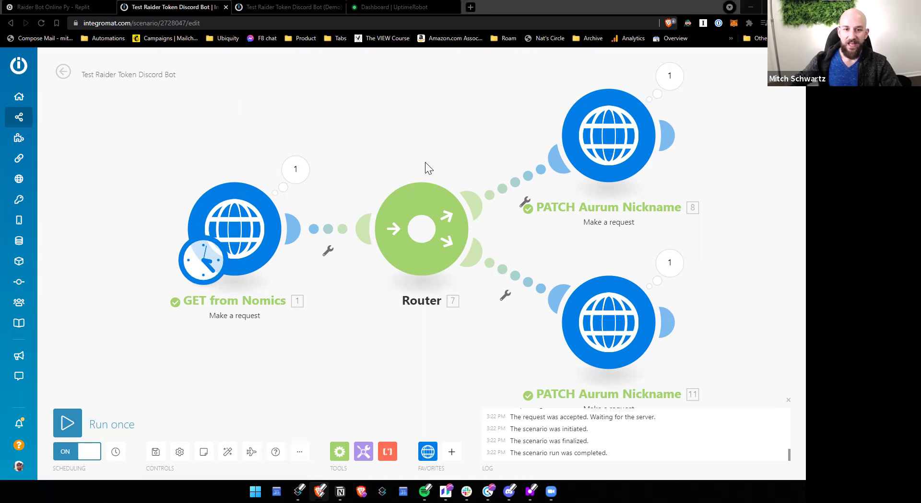
key(alt+Tab)
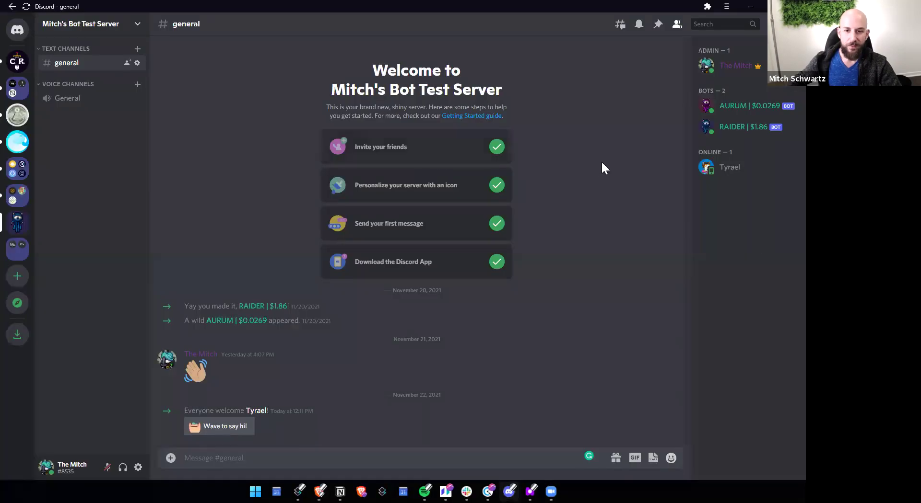